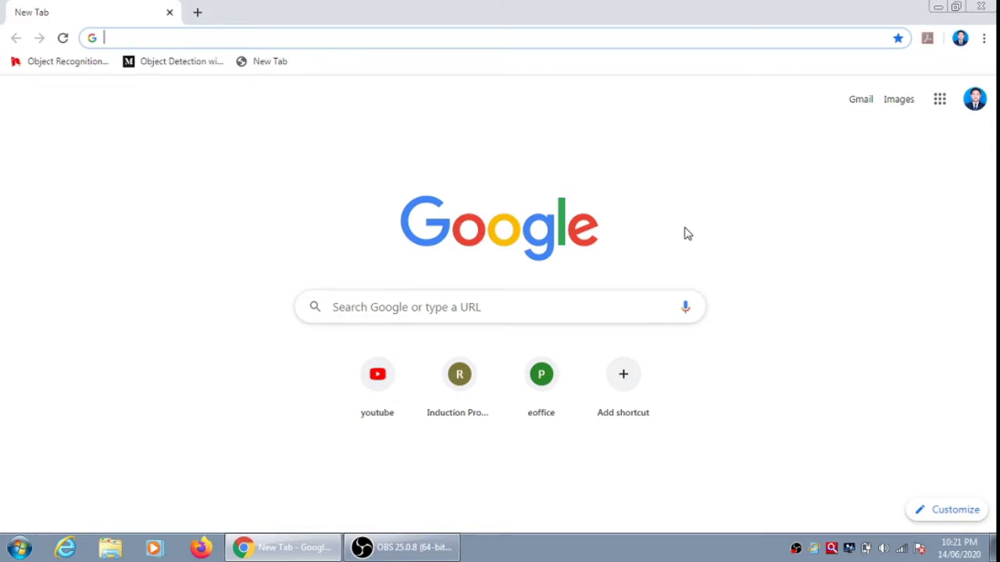
# Search the web for ncbi and open the National Center for Biotechnology Information site
pyautogui.click(531, 305)
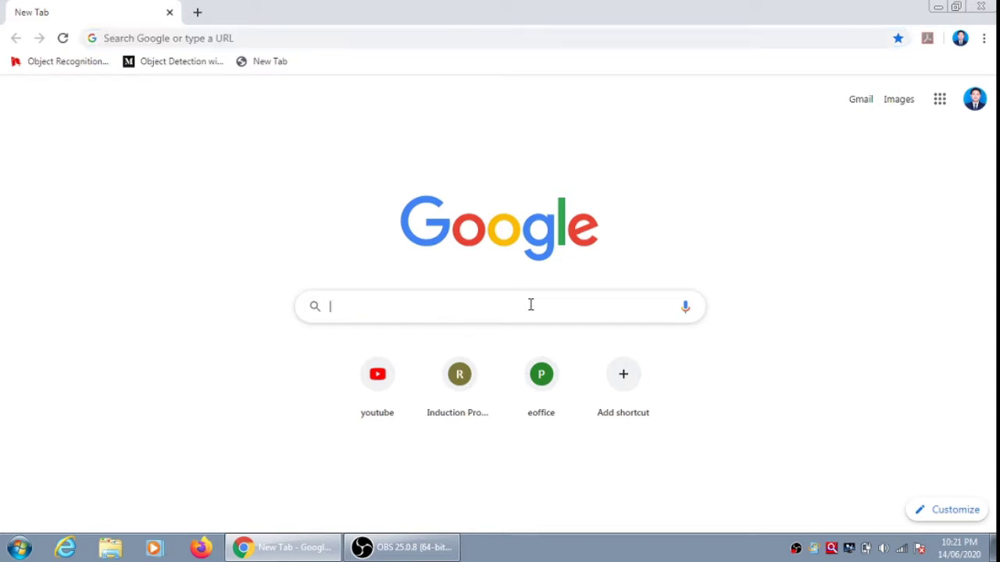
pyautogui.write('ncbi')
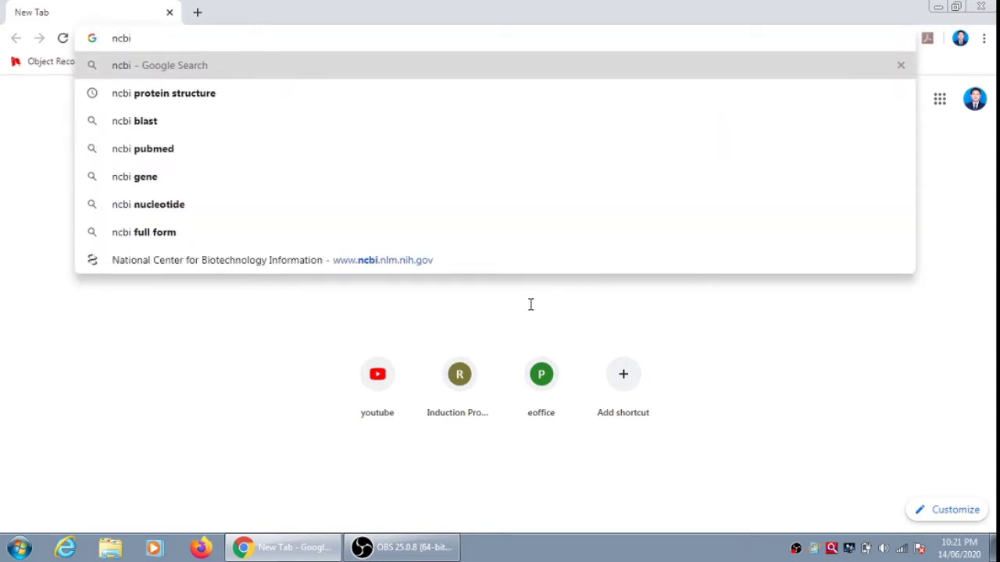
pyautogui.press('Return')
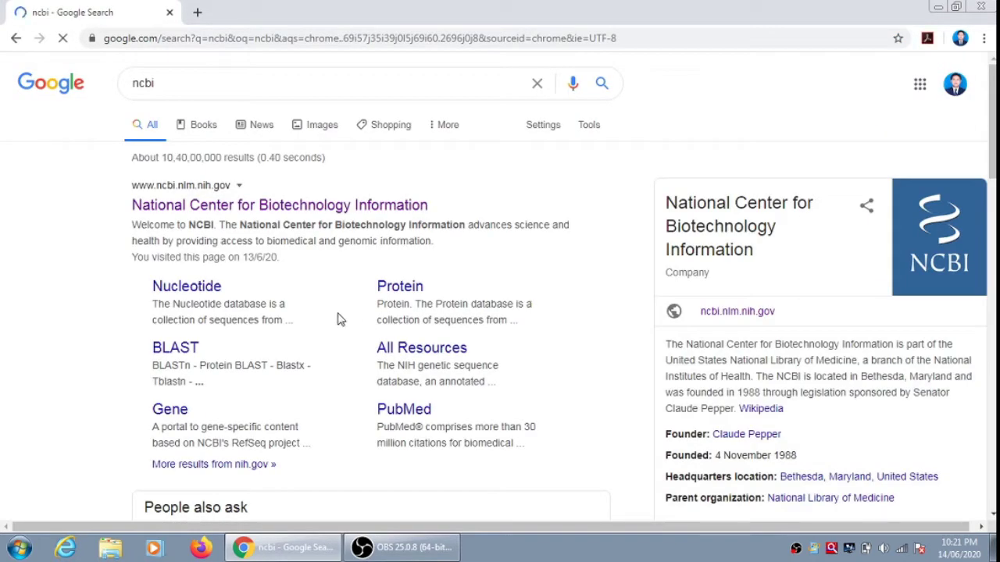
pyautogui.scroll(-1, 289, 309)
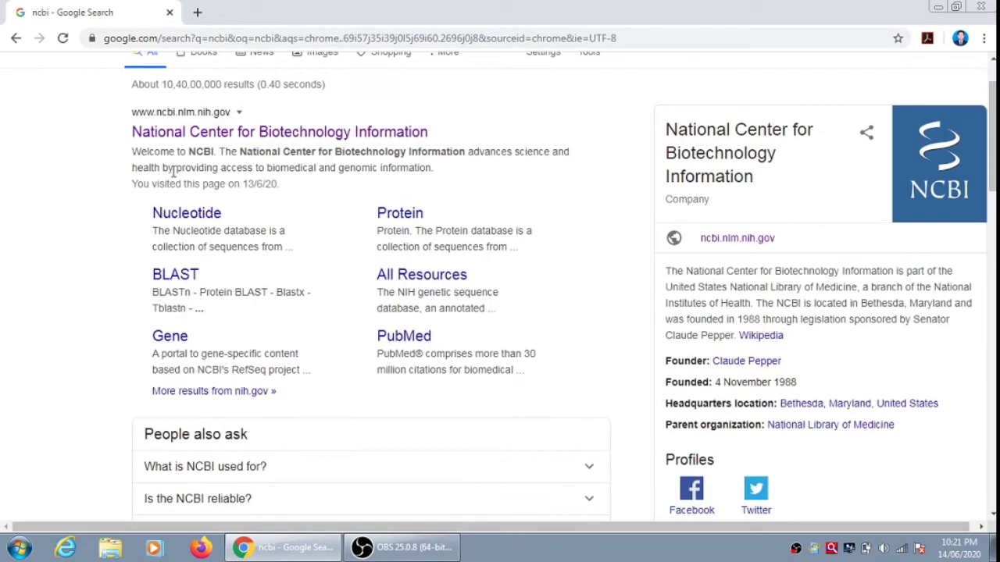
pyautogui.click(326, 132)
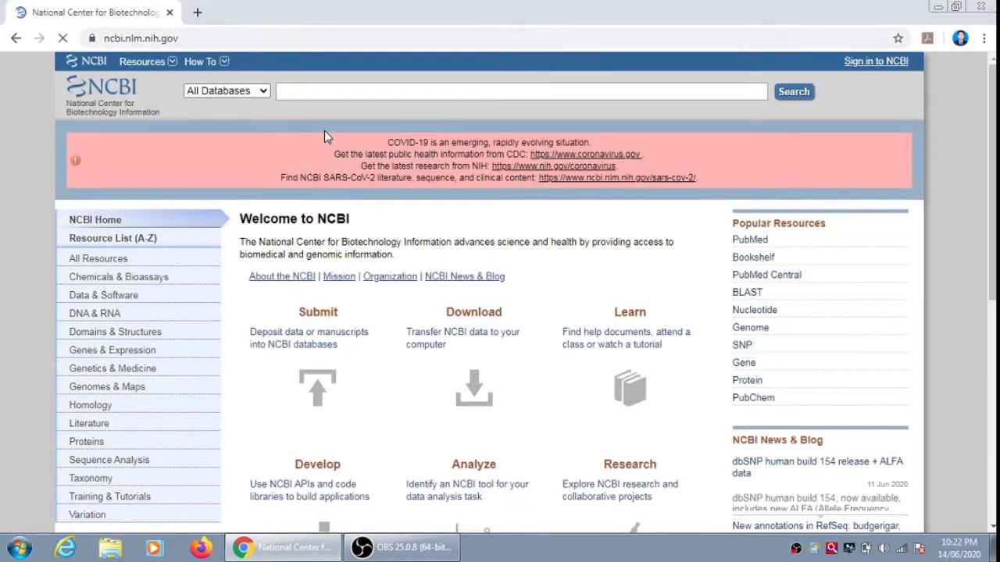
# Set the NCBI search to the Nucleotide database
pyautogui.scroll(-1, 326, 137)
pyautogui.scroll(1, 326, 137)
pyautogui.click(264, 92)
pyautogui.moveTo(305, 183); pyautogui.dragTo(302, 255)
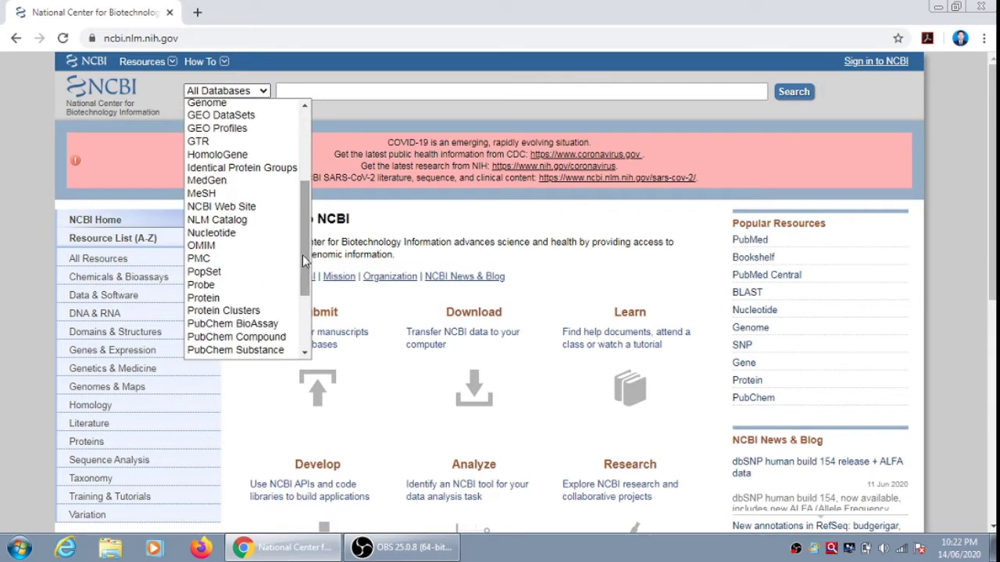
pyautogui.click(264, 238)
# Search the Nucleotide database for "Annona squamosa, rbcL"
pyautogui.click(329, 91)
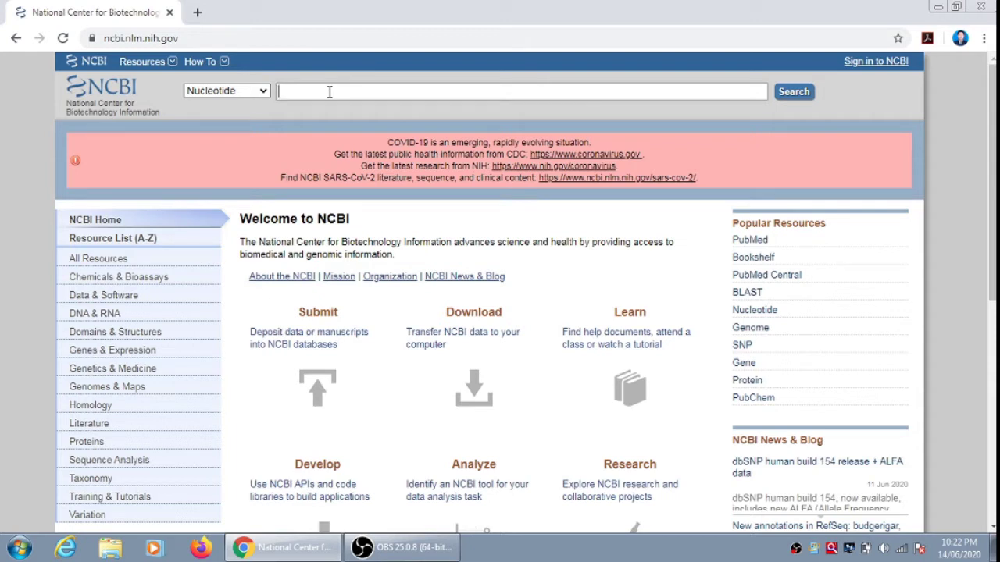
pyautogui.write('Av')
pyautogui.write('nnona ')
pyautogui.write('sc')
pyautogui.write('uamosa')
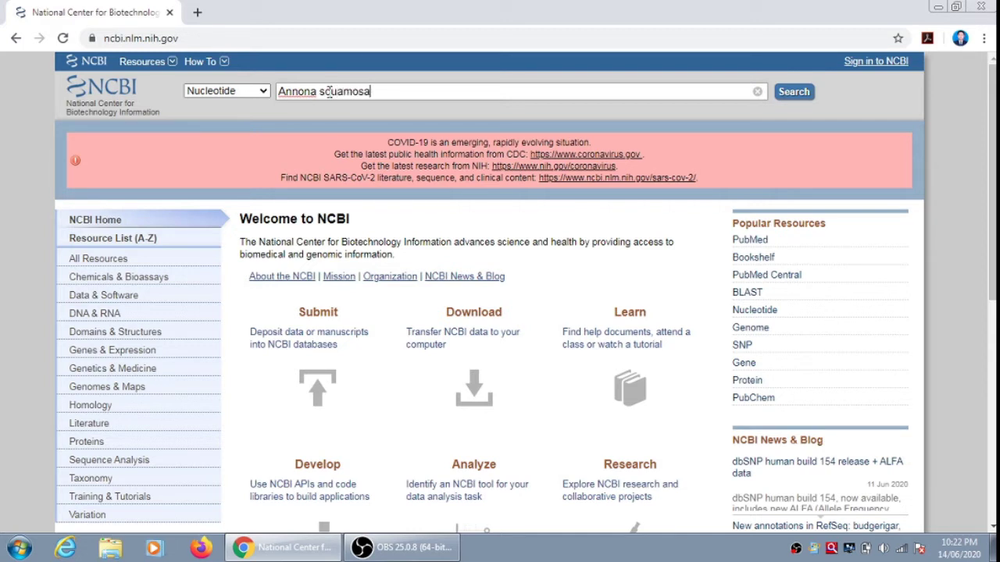
pyautogui.write(', rbcL')
pyautogui.click(794, 92)
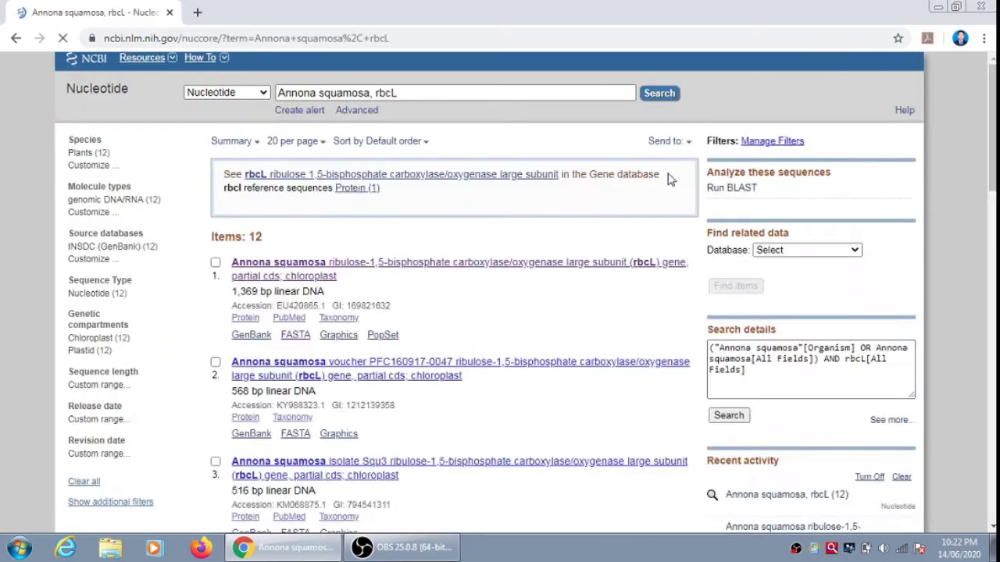
# Look through the whole results list and open the first record, the 1,369 bp Annona squamosa rbcL partial cds
pyautogui.scroll(-1, 327, 264)
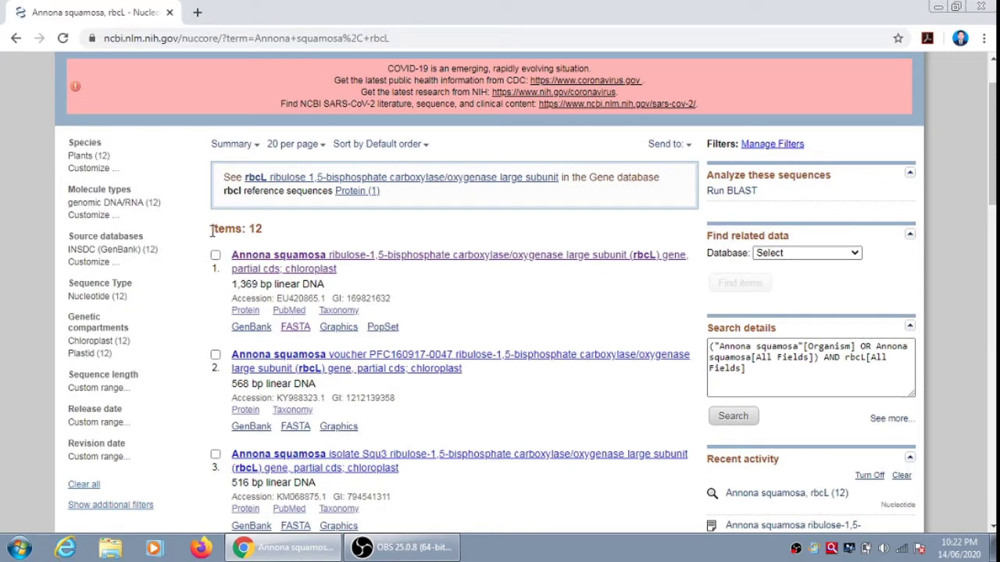
pyautogui.moveTo(211, 228); pyautogui.dragTo(274, 232)
pyautogui.click(294, 231)
pyautogui.scroll(-1, 293, 230)
pyautogui.scroll(-1, 293, 230)
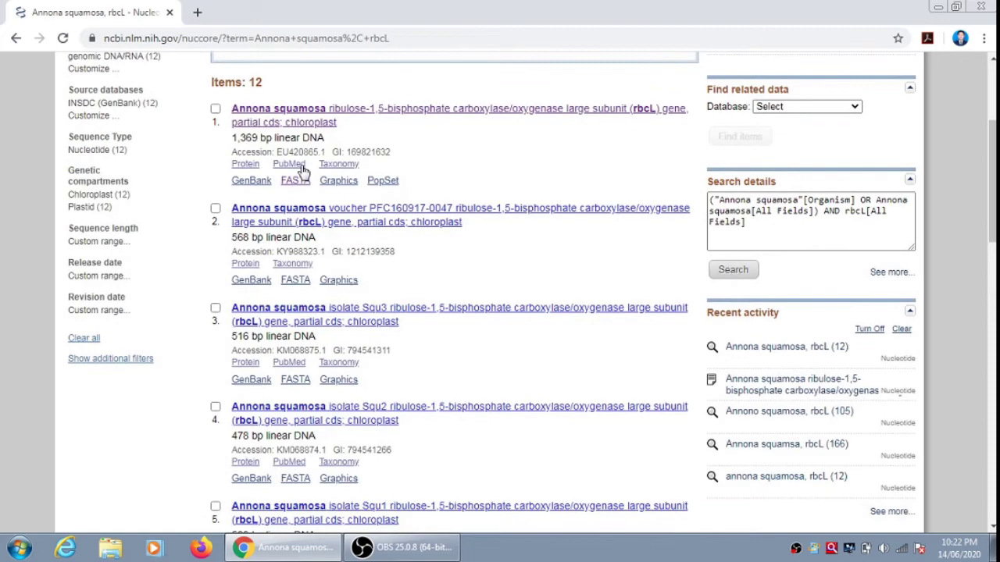
pyautogui.scroll(-6, 308, 221)
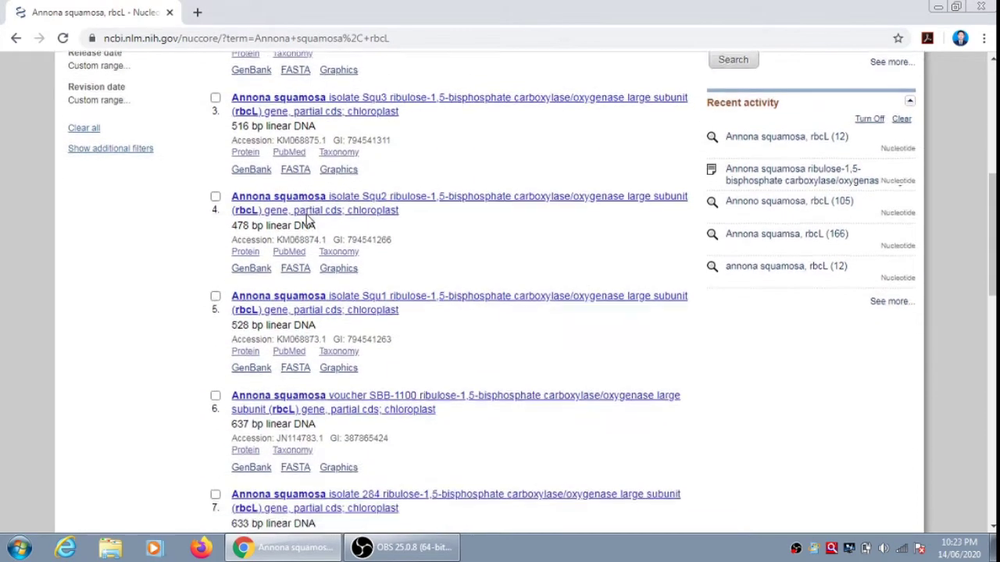
pyautogui.scroll(-8, 309, 221)
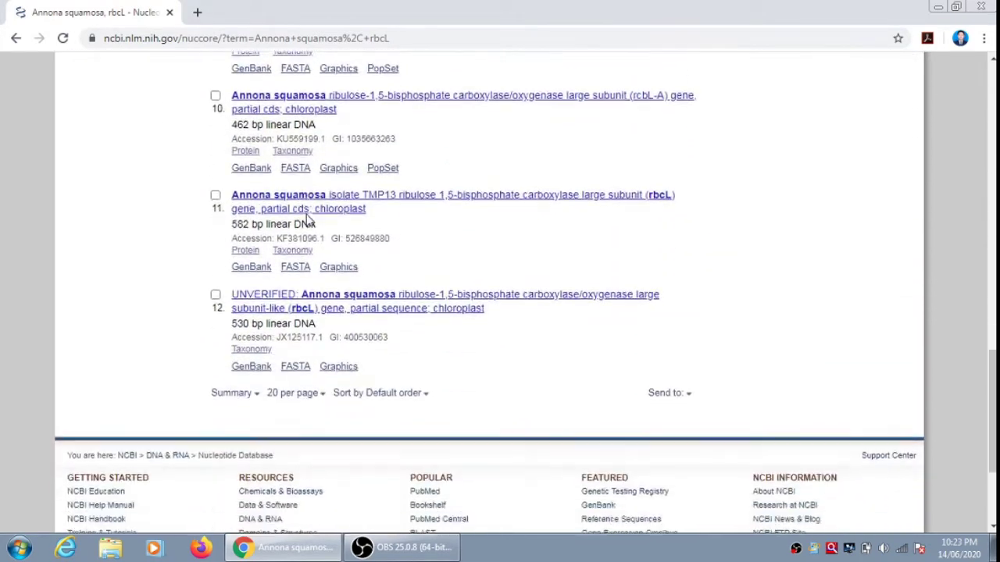
pyautogui.scroll(14, 309, 221)
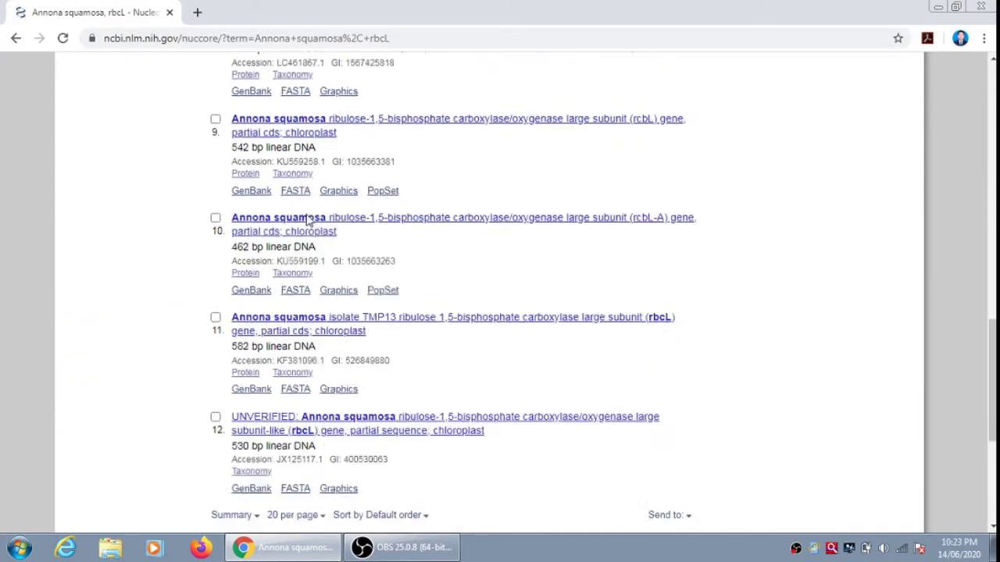
pyautogui.scroll(2, 308, 221)
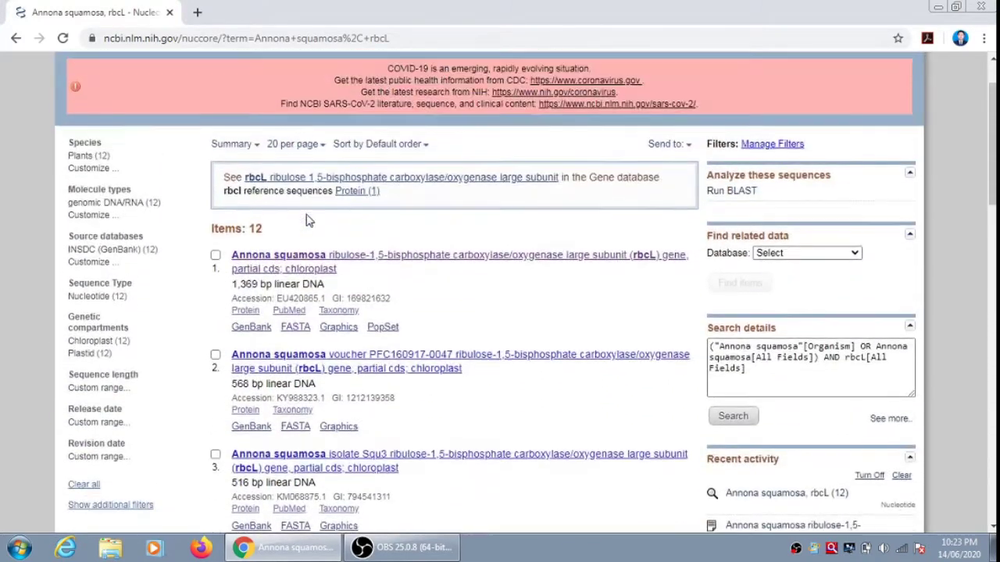
pyautogui.click(308, 267)
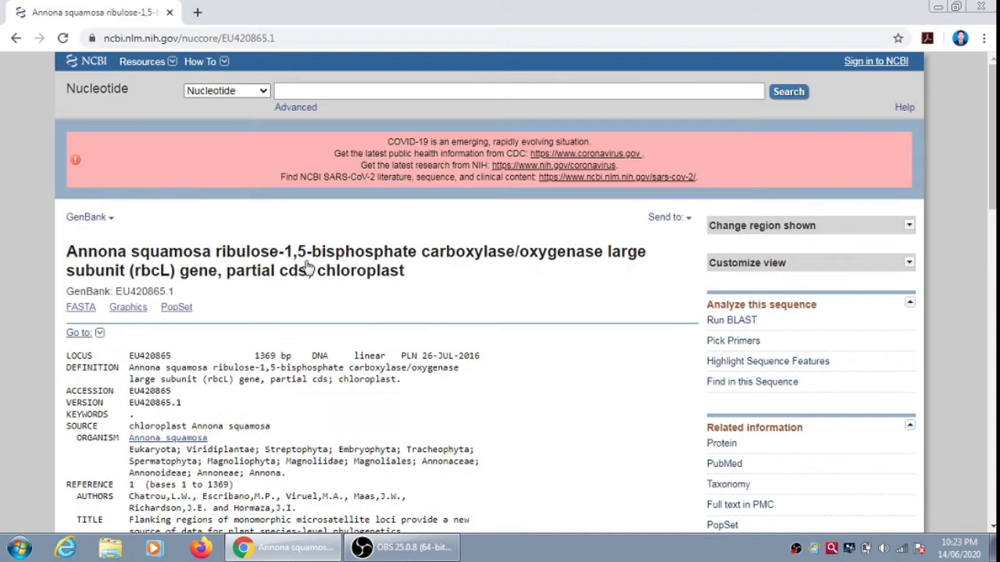
# Examine the GenBank record's title, accession number, sequence length, molecule type, date and the definition-to-features section by highlighting each
pyautogui.scroll(-1, 309, 267)
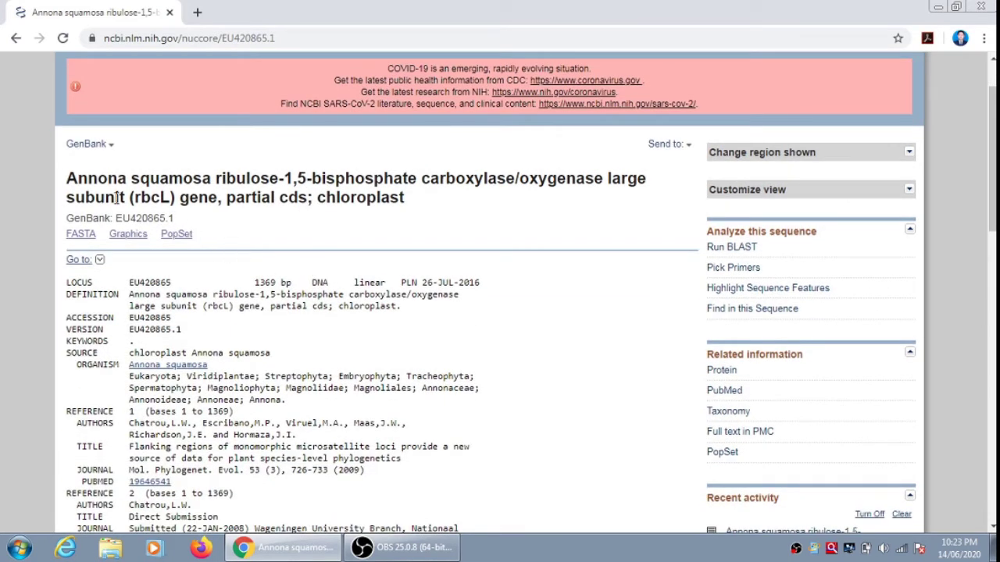
pyautogui.moveTo(69, 178); pyautogui.dragTo(407, 205)
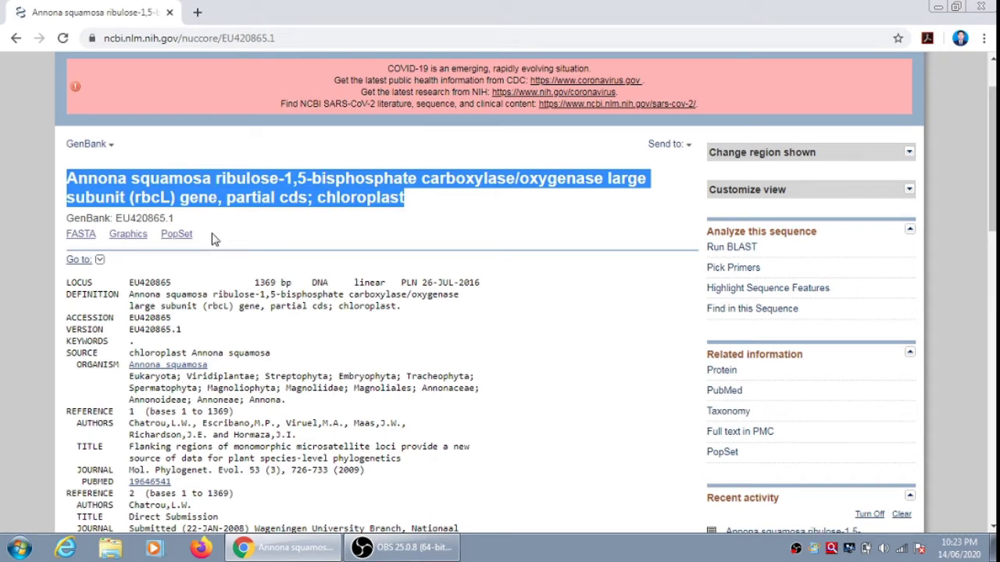
pyautogui.scroll(-1, 215, 240)
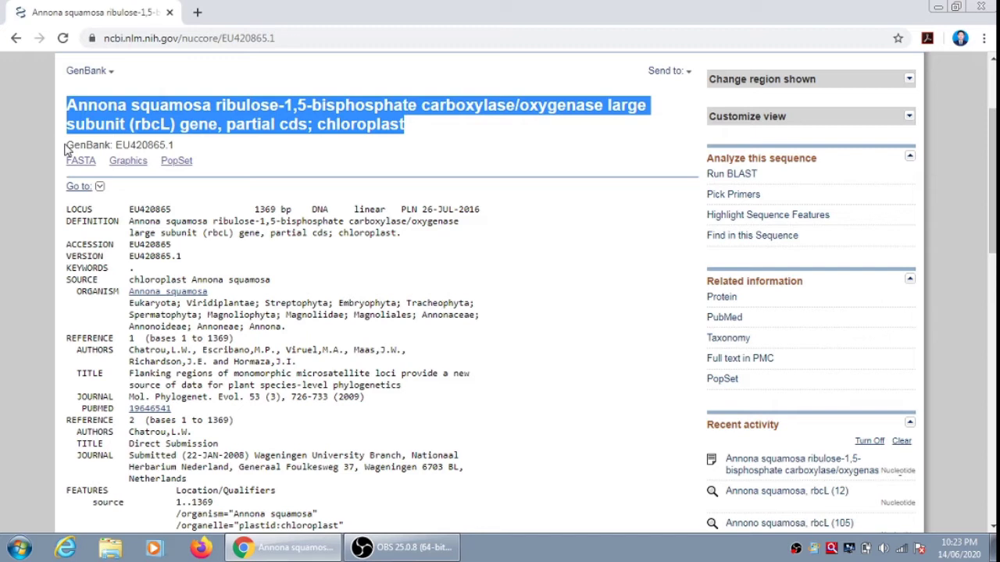
pyautogui.moveTo(67, 145); pyautogui.dragTo(181, 150)
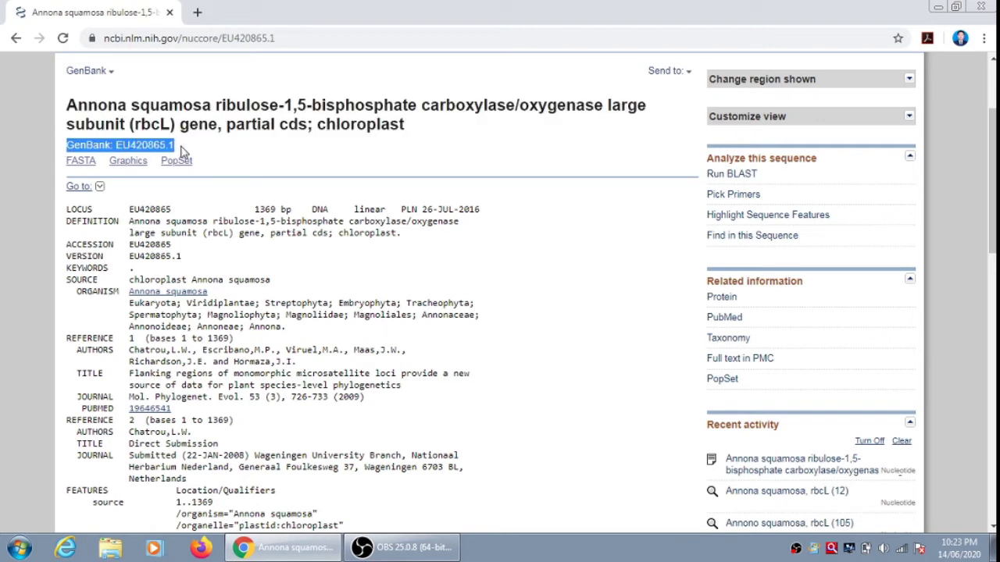
pyautogui.click(260, 157)
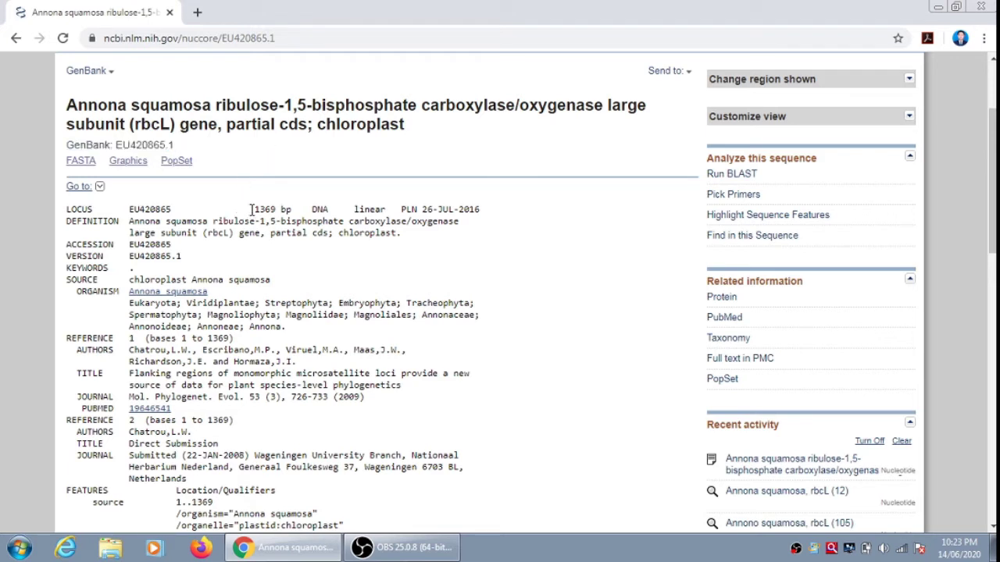
pyautogui.moveTo(253, 209); pyautogui.dragTo(293, 212)
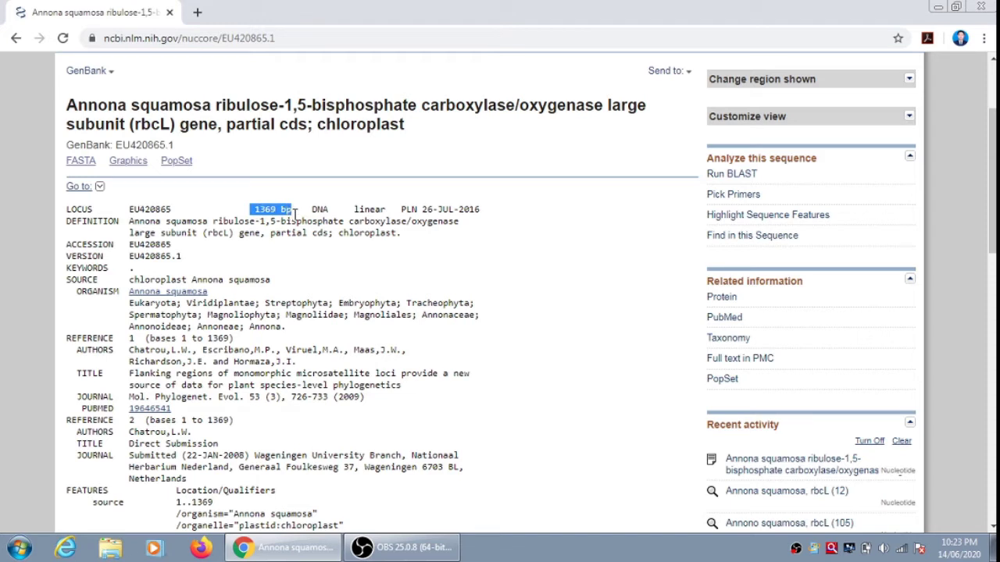
pyautogui.doubleClick(317, 210)
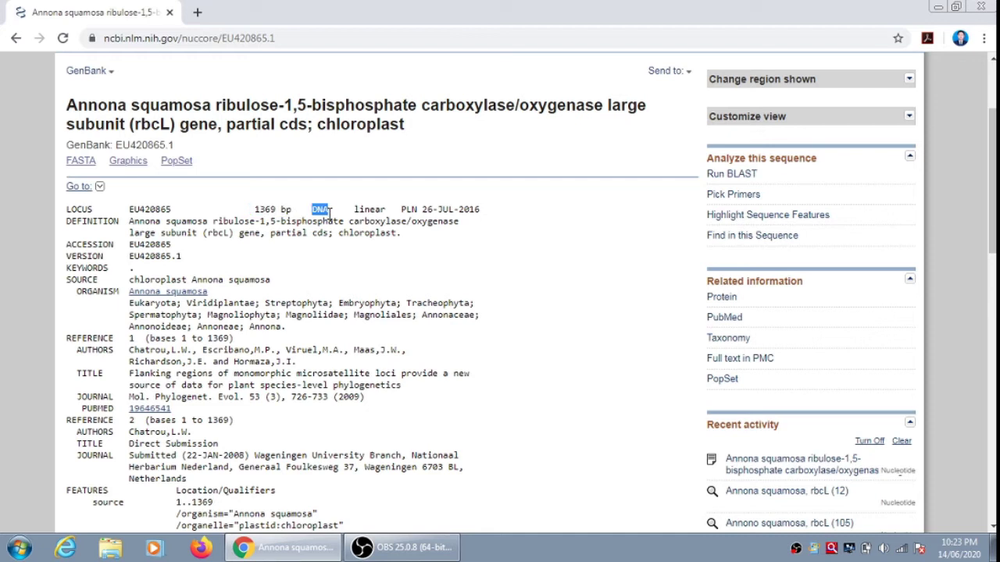
pyautogui.moveTo(349, 209); pyautogui.dragTo(498, 217)
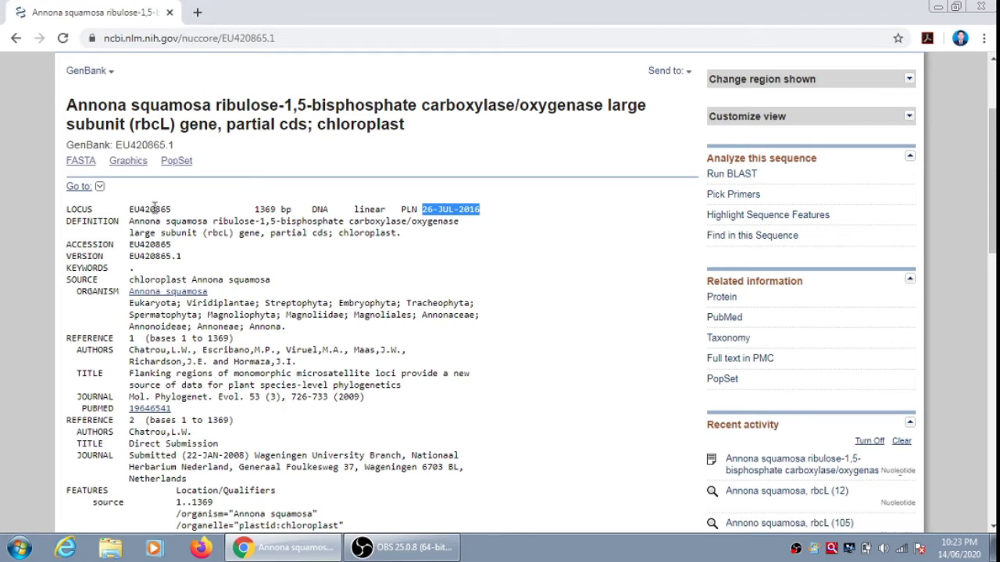
pyautogui.moveTo(128, 221); pyautogui.dragTo(278, 298)
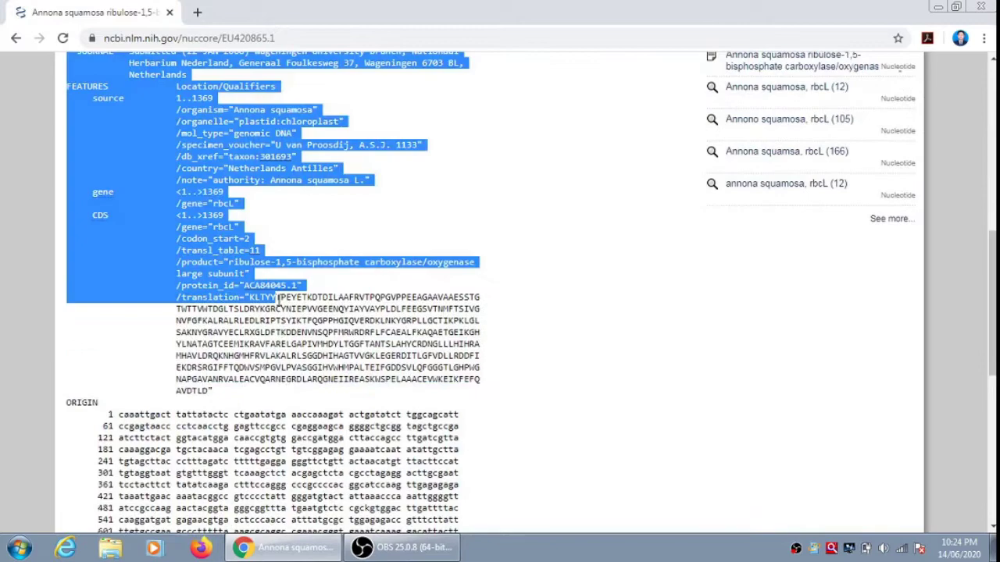
# Highlight the ORIGIN heading and the complete nucleotide sequence below it at the end of the GenBank record
pyautogui.scroll(-3, 277, 297)
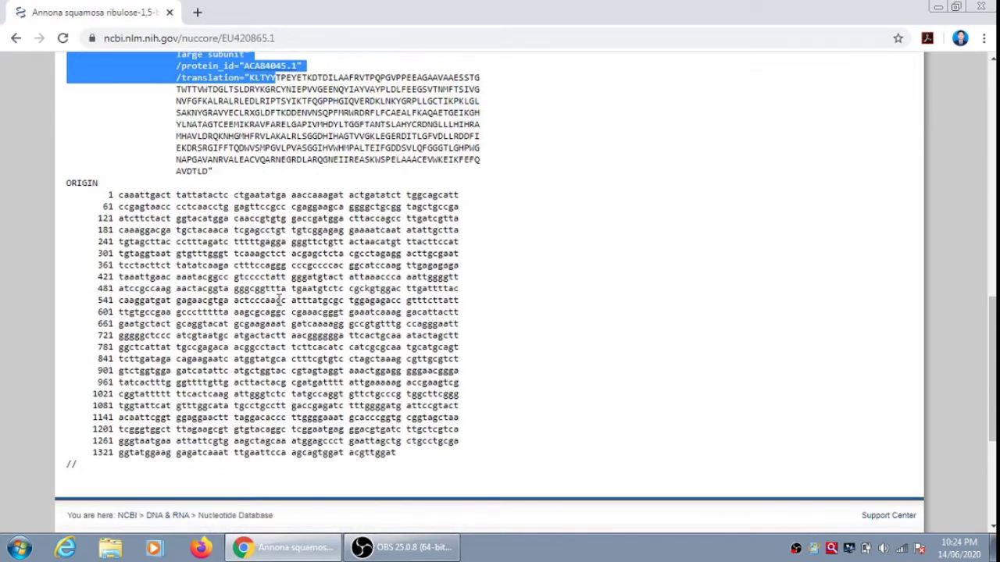
pyautogui.scroll(-1, 278, 299)
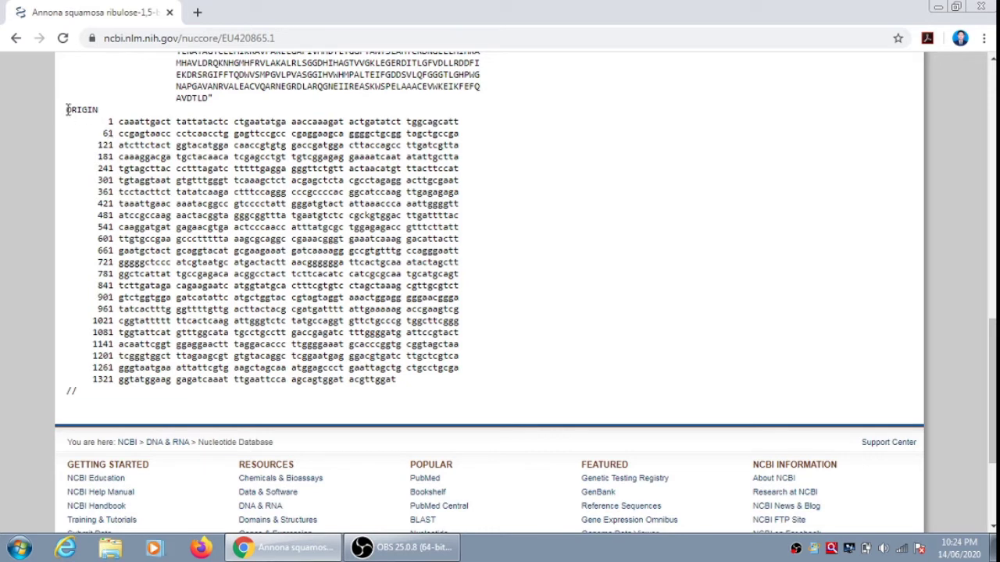
pyautogui.moveTo(67, 110); pyautogui.dragTo(110, 115)
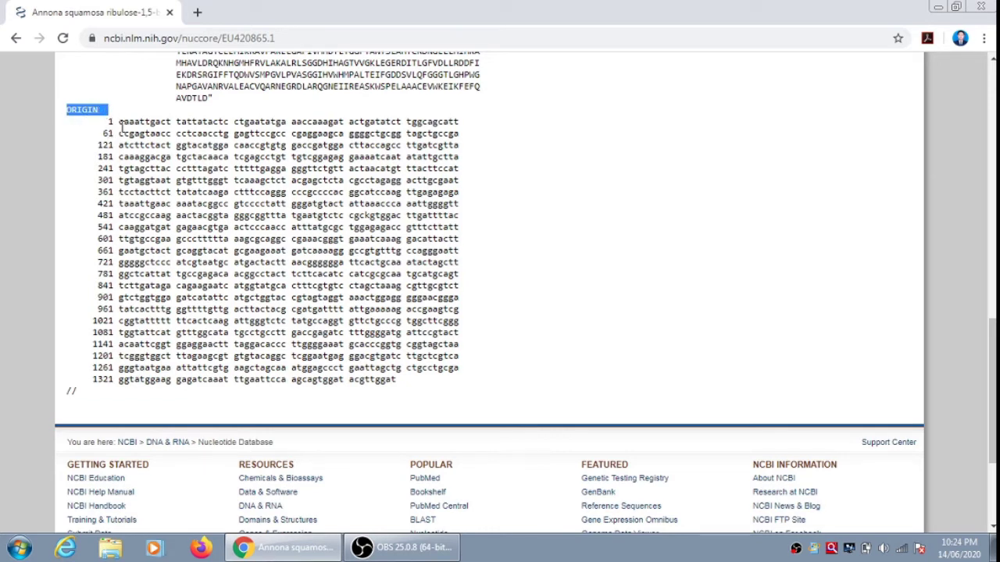
pyautogui.click(120, 122)
pyautogui.moveTo(120, 122); pyautogui.dragTo(404, 386)
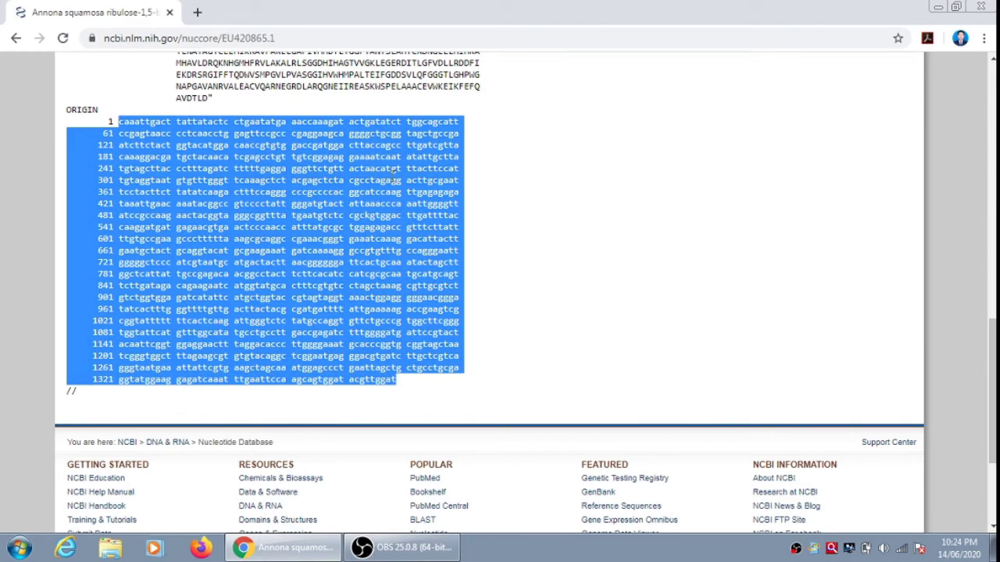
# Display the Annona squamosa rbcL record in FASTA format and view its sequence
pyautogui.scroll(10, 392, 174)
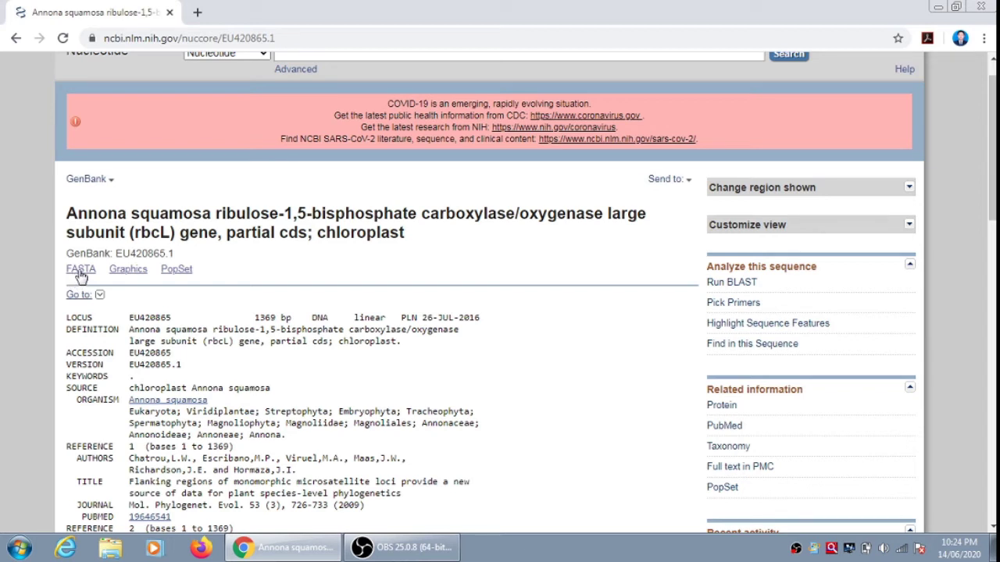
pyautogui.click(81, 269)
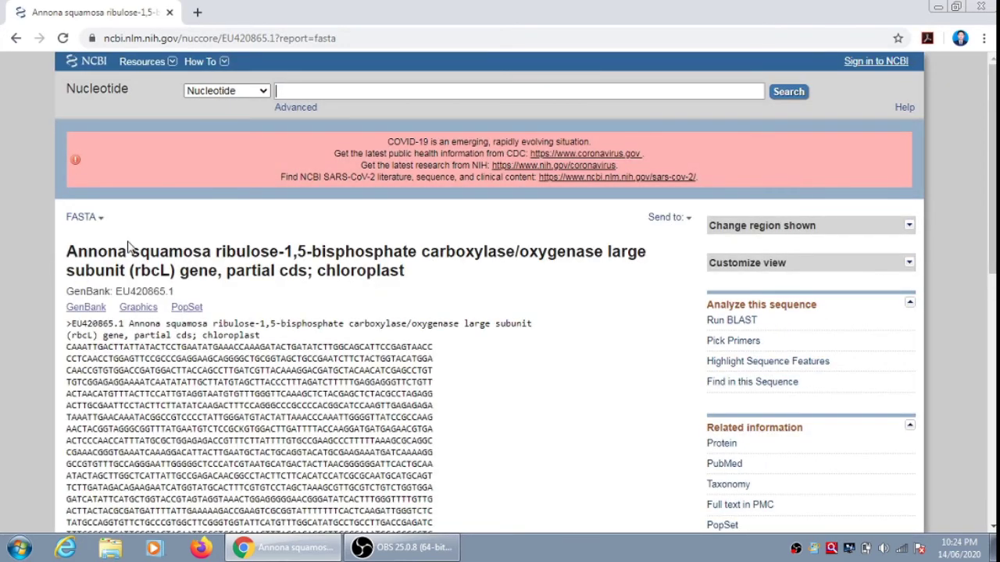
pyautogui.scroll(-2, 129, 246)
pyautogui.scroll(1, 130, 247)
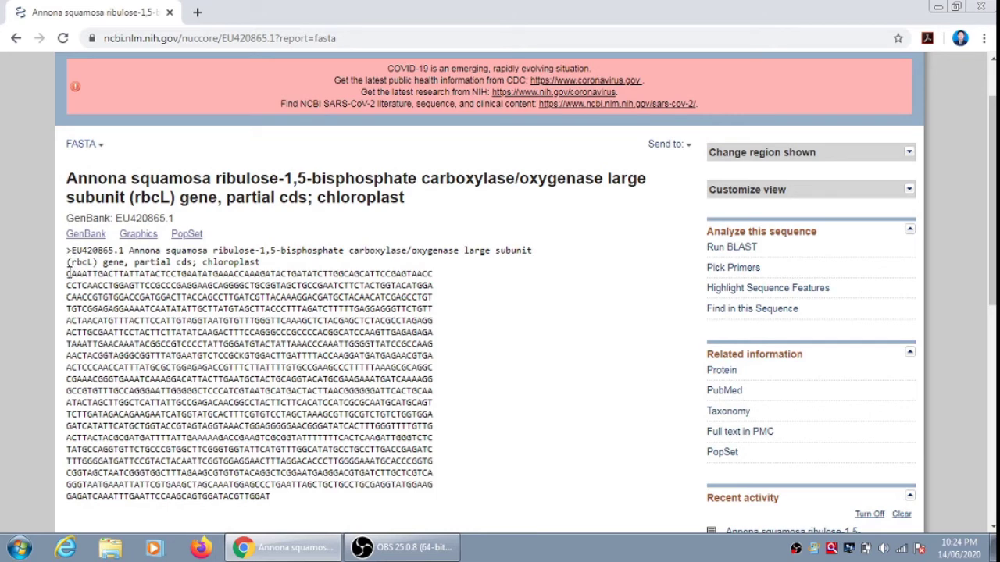
# Highlight the FASTA sequence alone, and after that everything from the record title to the sequence's last base
pyautogui.moveTo(67, 271); pyautogui.dragTo(324, 504)
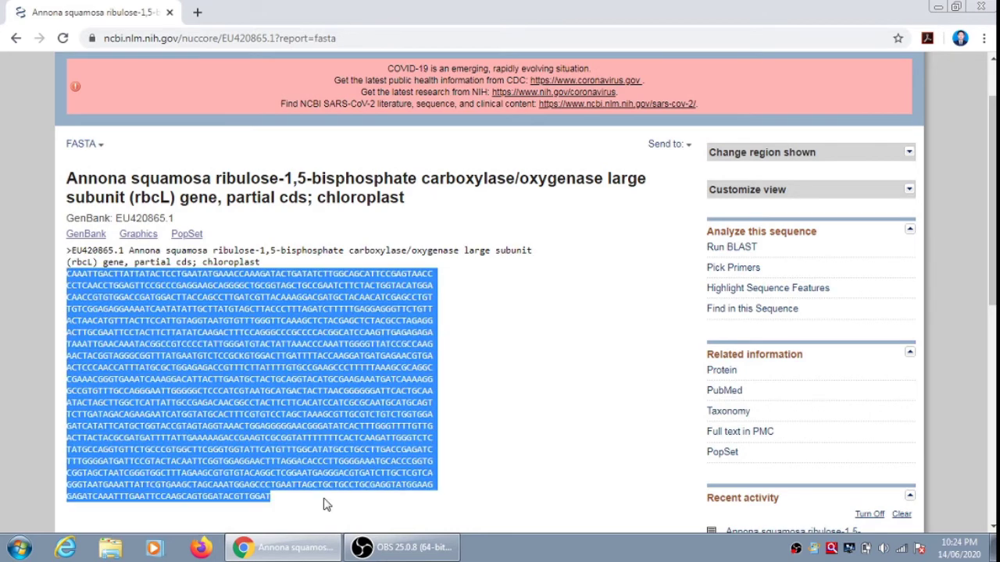
pyautogui.click(474, 339)
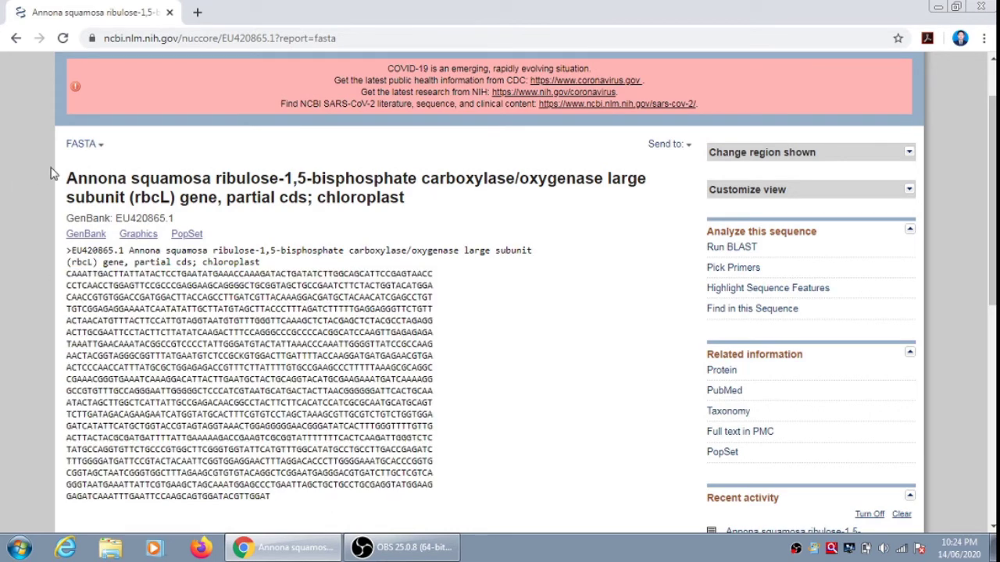
pyautogui.moveTo(76, 182); pyautogui.dragTo(293, 508)
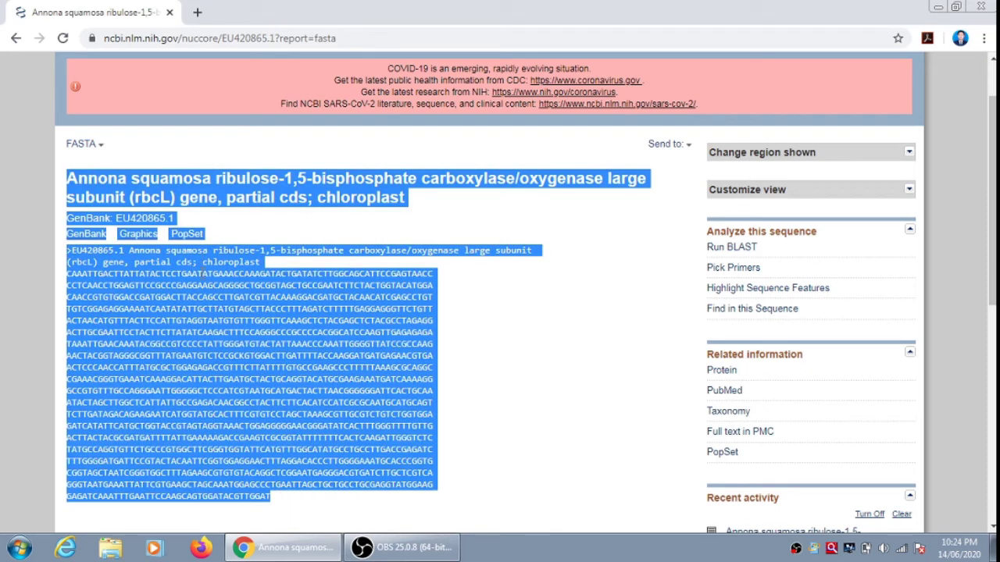
# Copy the highlighted record title and FASTA sequence, and minimize the browser to reach the desktop
pyautogui.rightClick(201, 276)
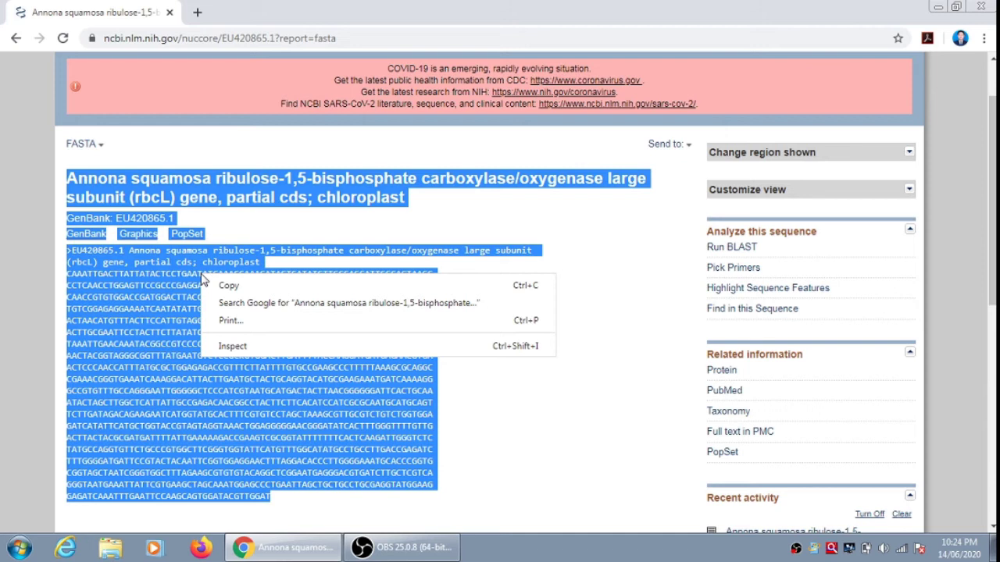
pyautogui.click(227, 287)
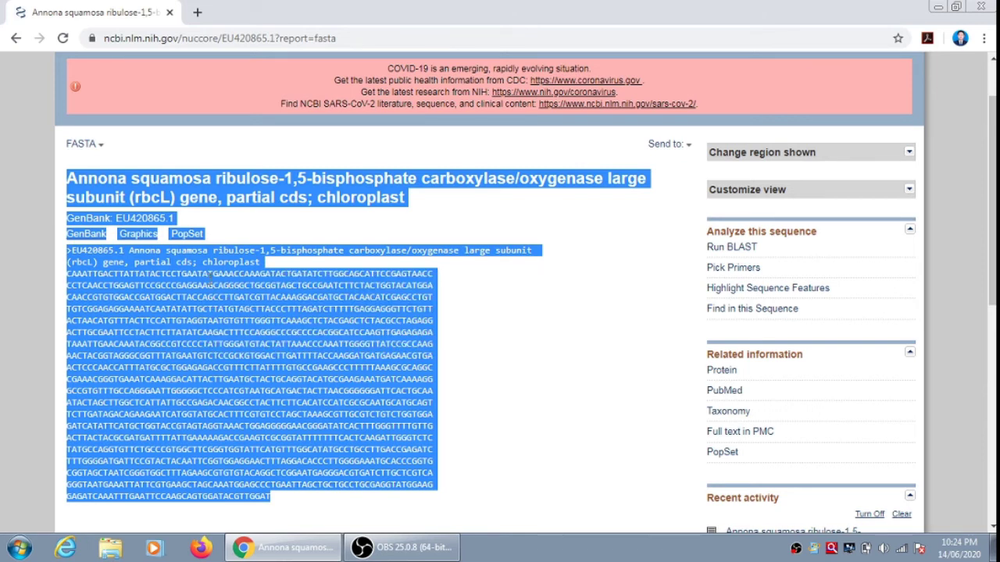
pyautogui.click(939, 7)
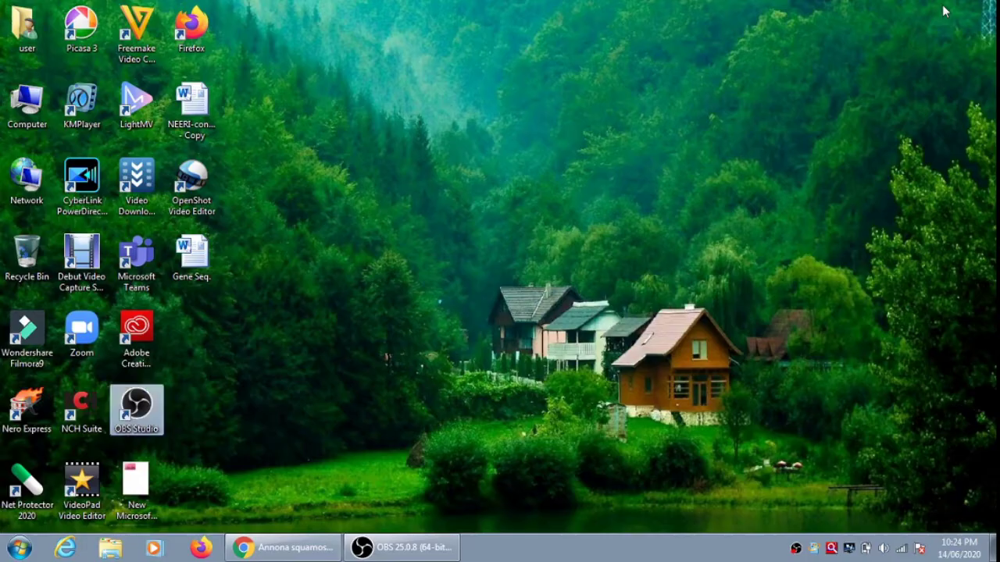
# Create a new Microsoft Word document on the desktop and name it "Seq."
pyautogui.rightClick(413, 195)
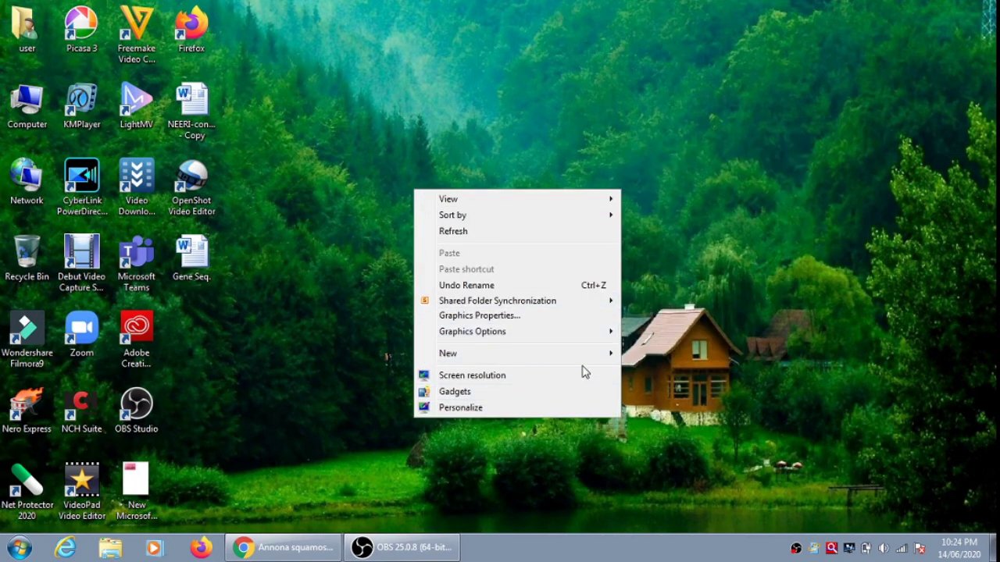
pyautogui.moveTo(586, 357)
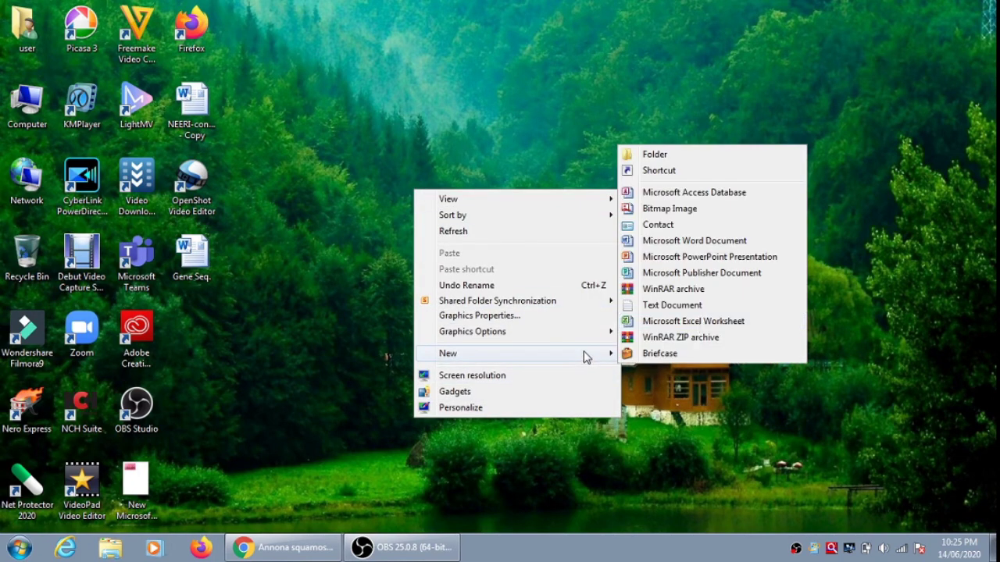
pyautogui.click(701, 240)
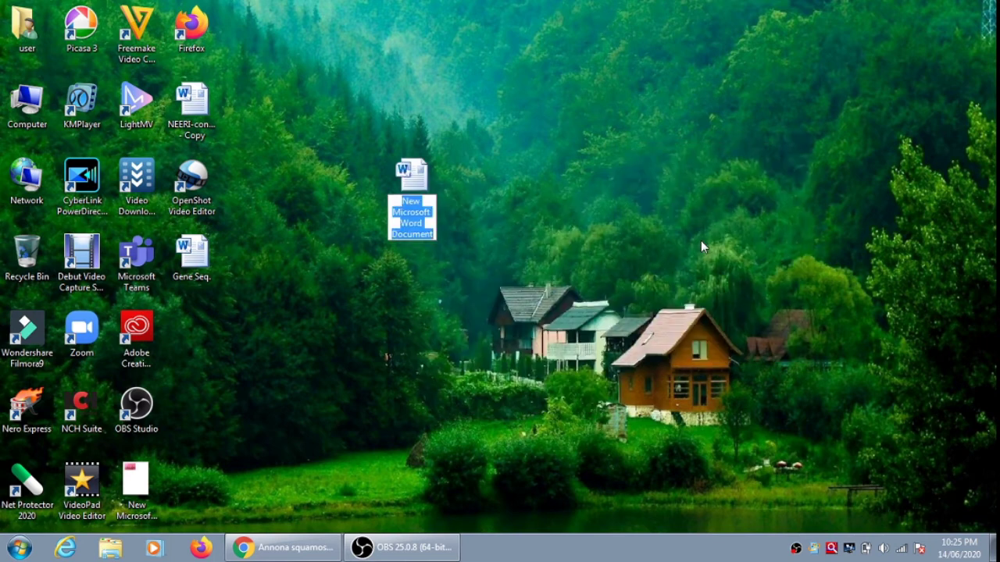
pyautogui.write('Se')
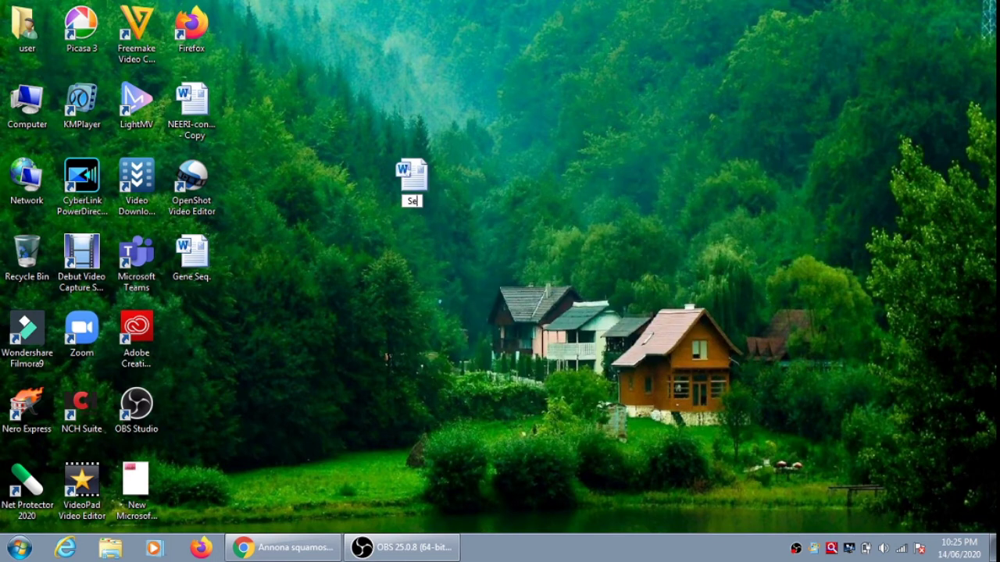
pyautogui.write('q.')
pyautogui.press('Return')
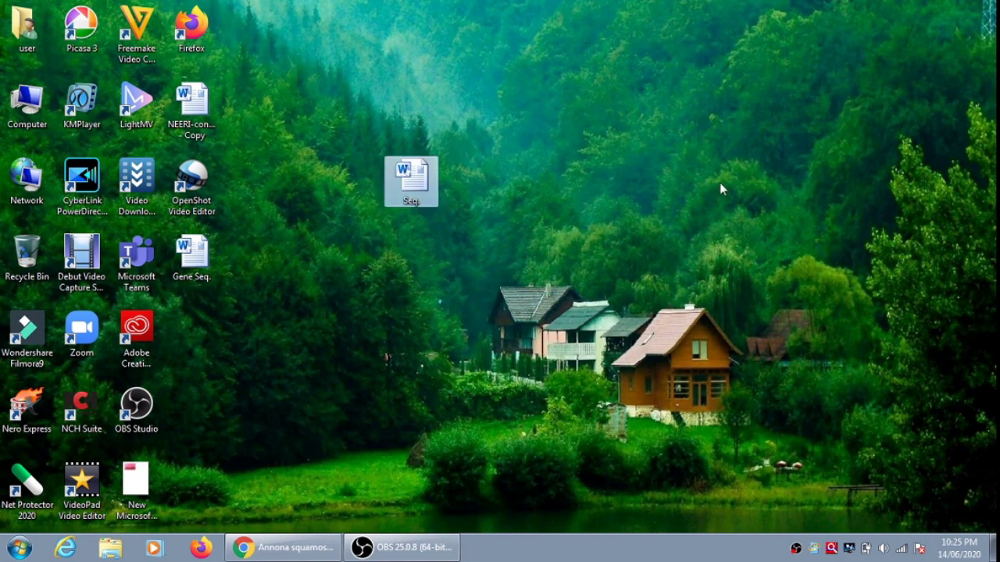
# Open the Seq. document in Microsoft Word and paste the copied record title and FASTA sequence into it
pyautogui.click(440, 190)
pyautogui.doubleClick(439, 190)
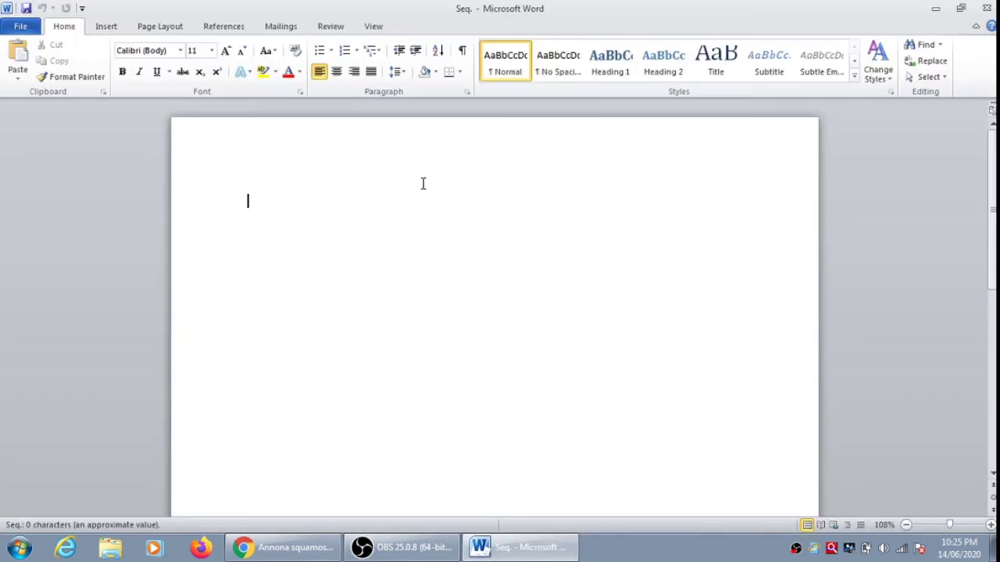
pyautogui.rightClick(358, 241)
pyautogui.click(390, 300)
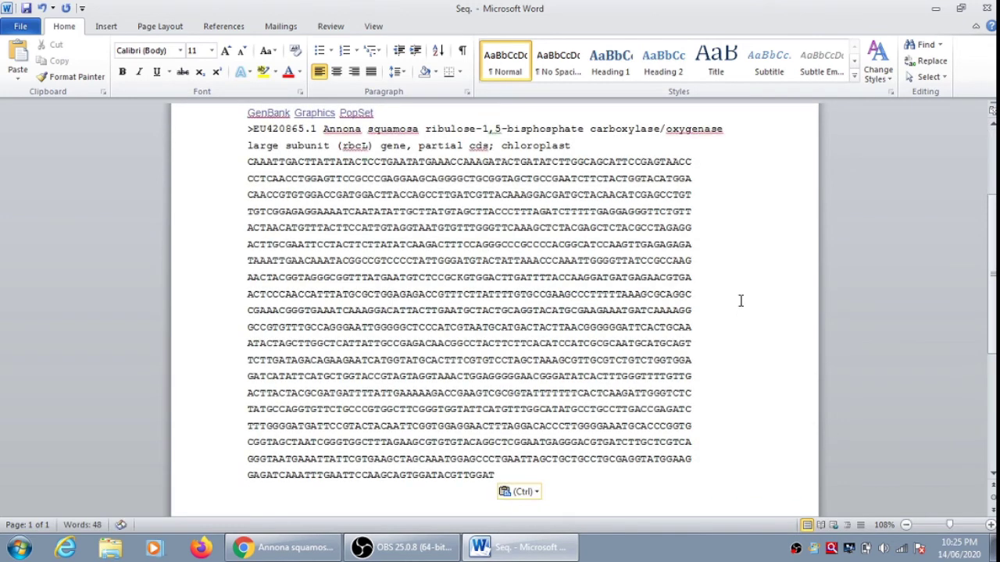
pyautogui.scroll(3, 740, 300)
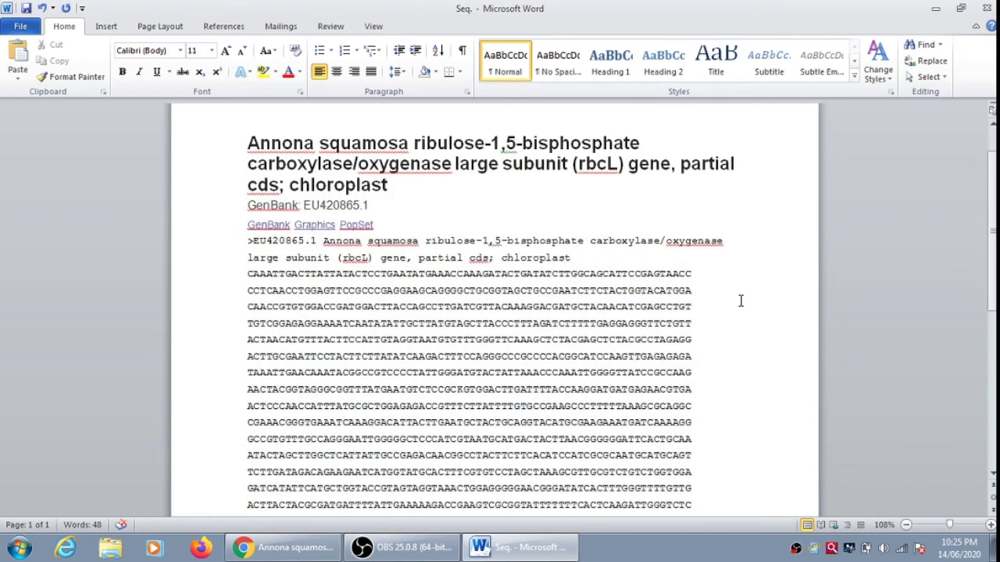